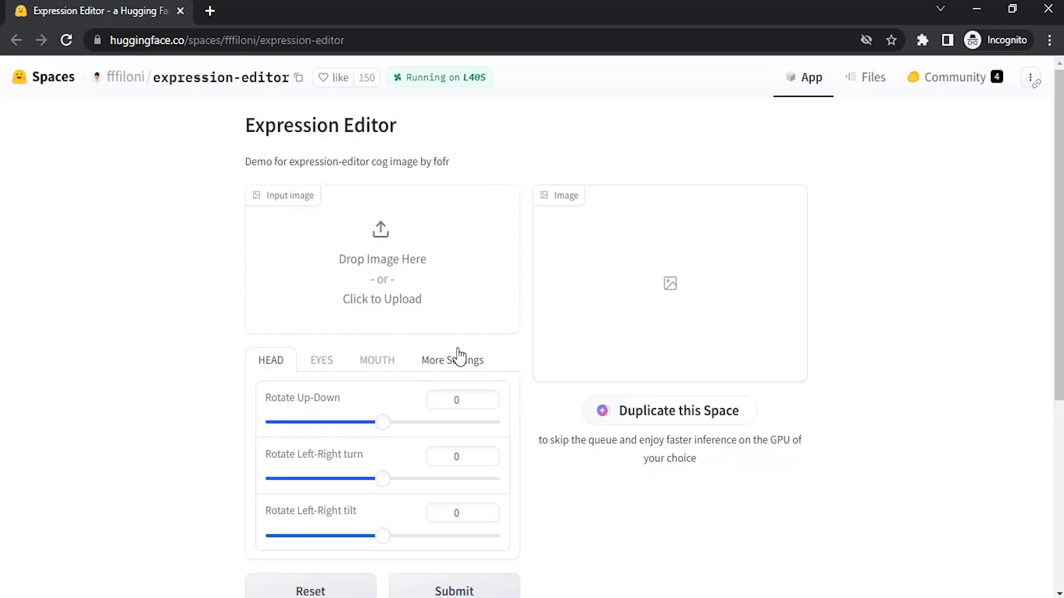
Select the Space's full page address, then return focus to the page
left_click(458, 40)
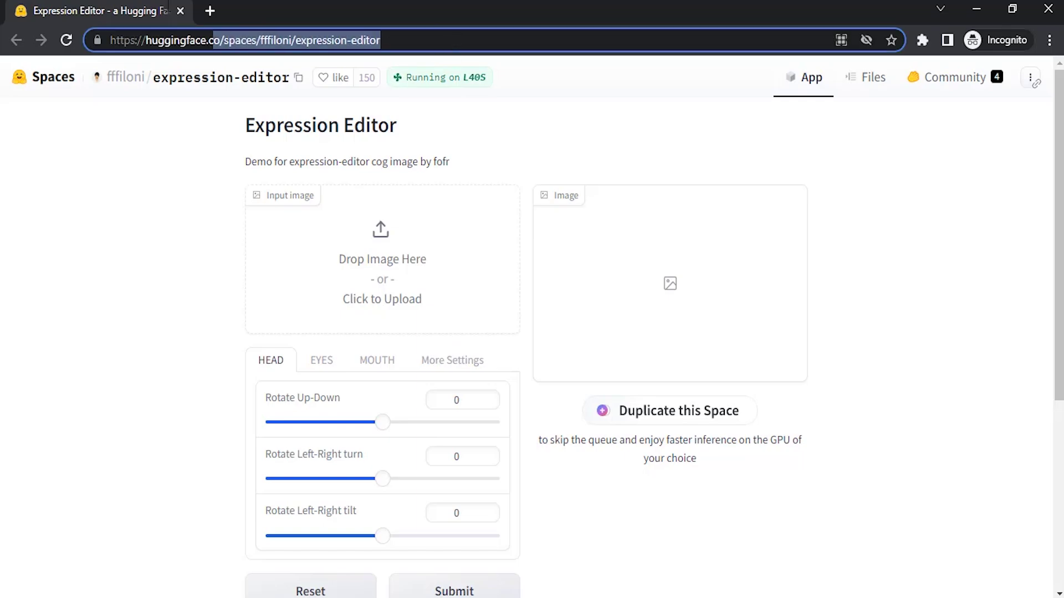
left_click_drag(449, 42, 111, 40)
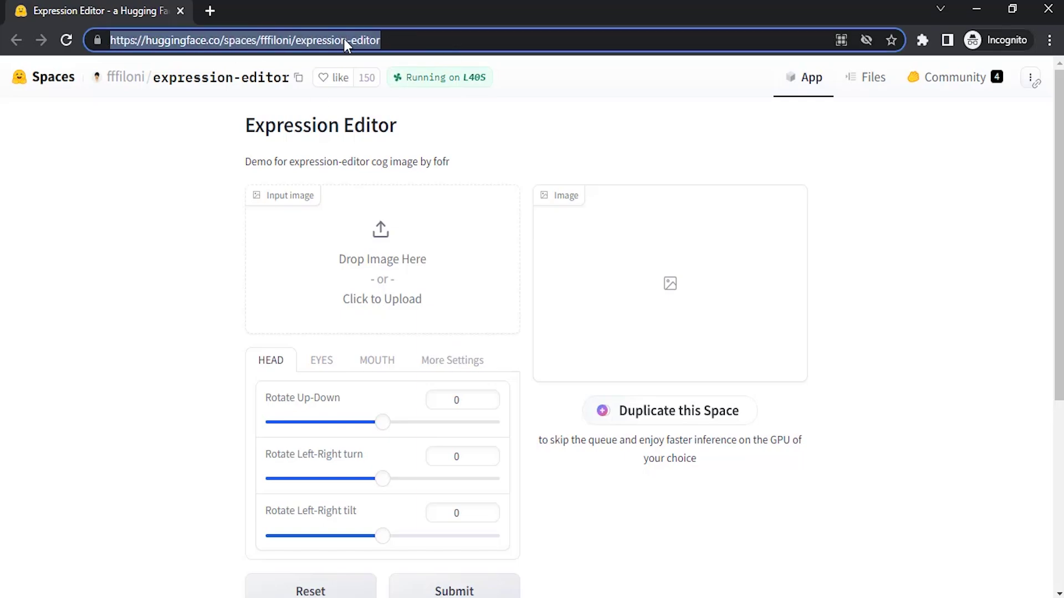
left_click(213, 124)
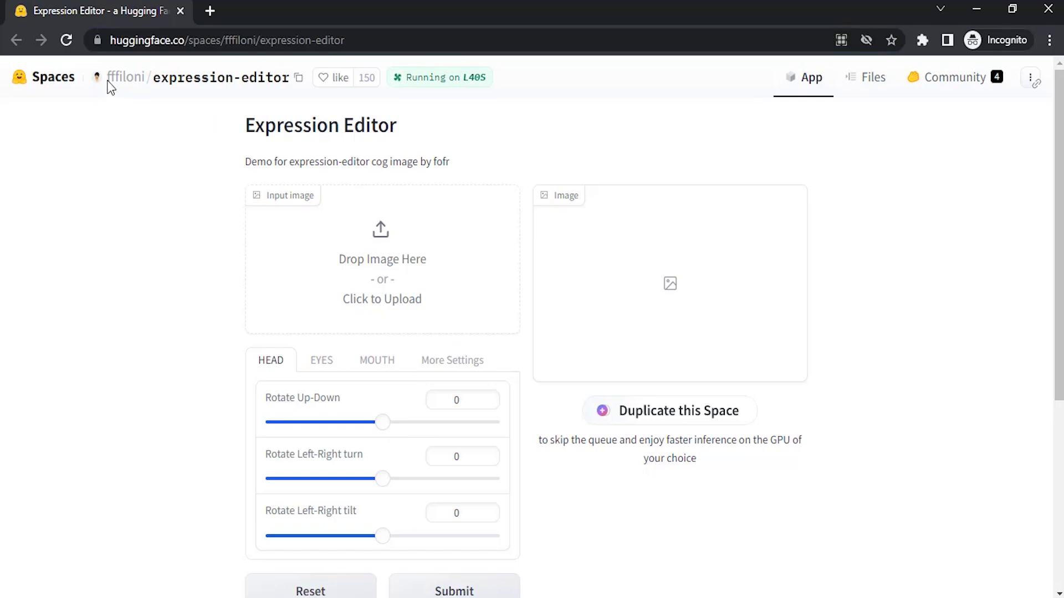
Highlight the Space author's username and the Expression Editor heading, then clear the highlight
left_click_drag(146, 78, 75, 76)
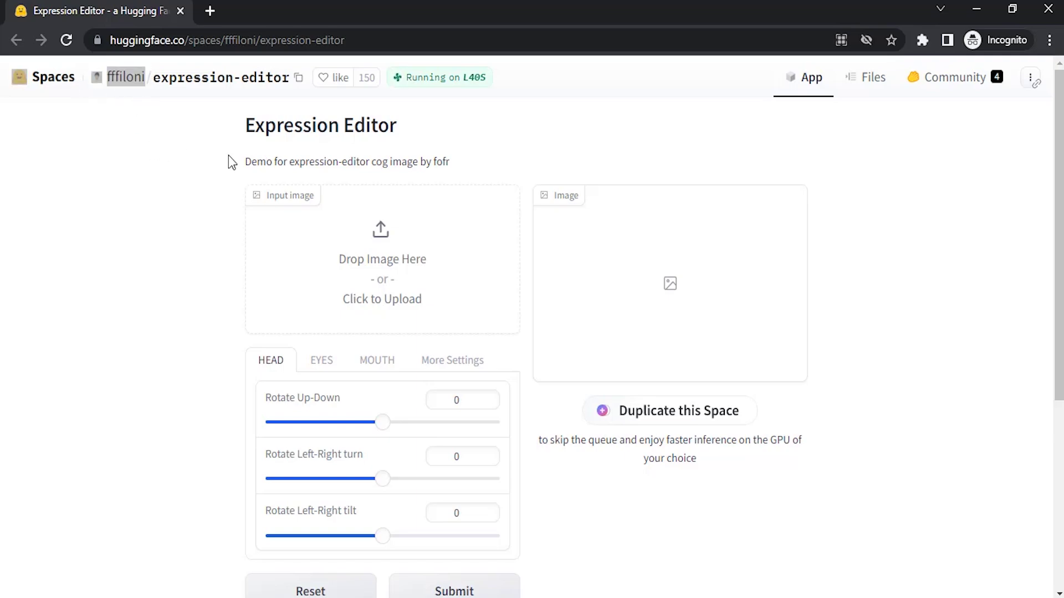
left_click_drag(248, 127, 413, 133)
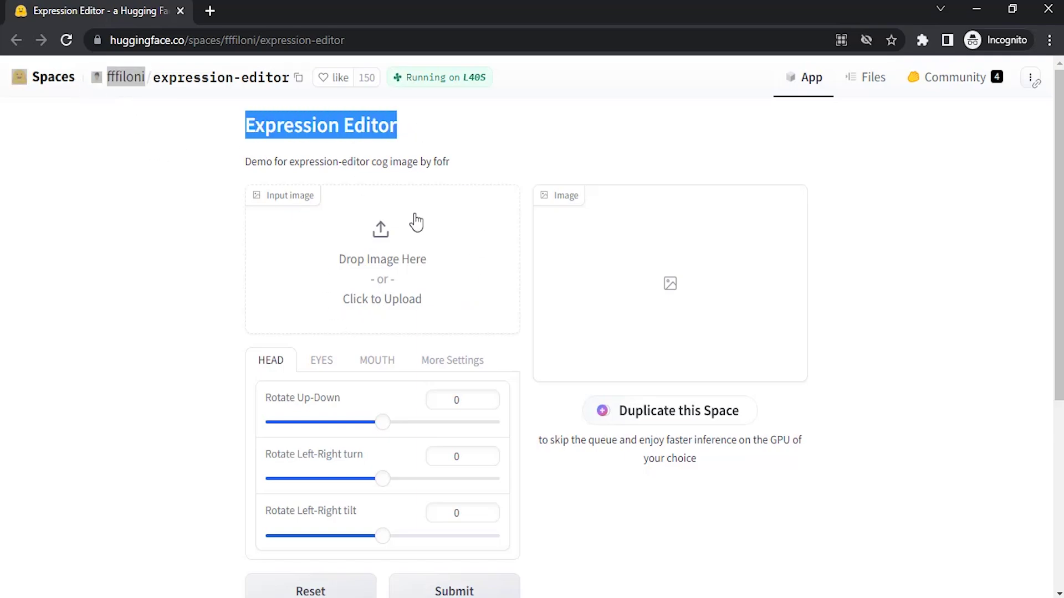
scroll(420, 261, "down", 1)
scroll(420, 260, "down", 1)
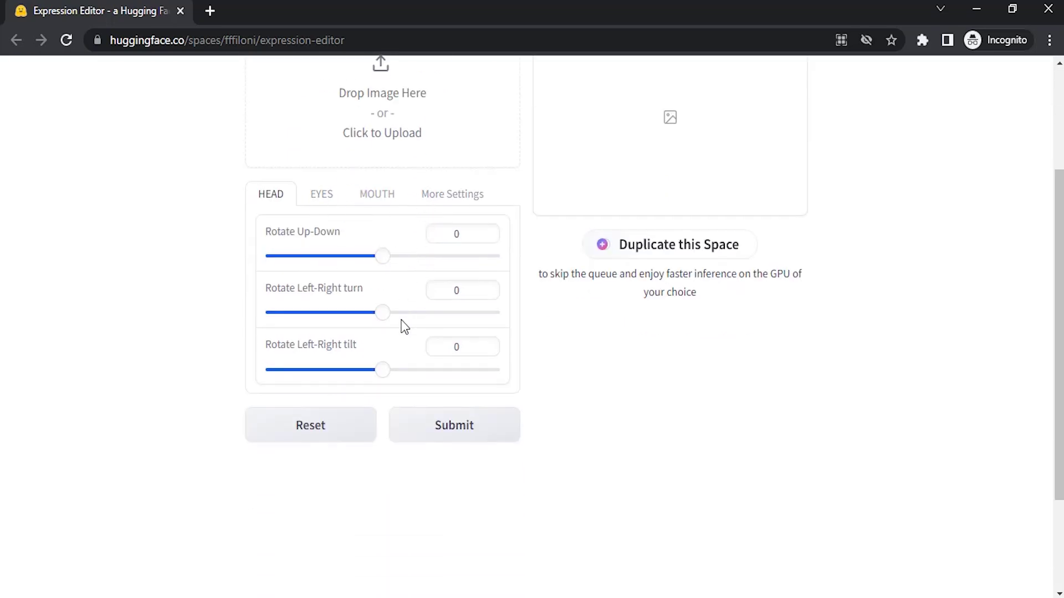
scroll(642, 260, "up", 2)
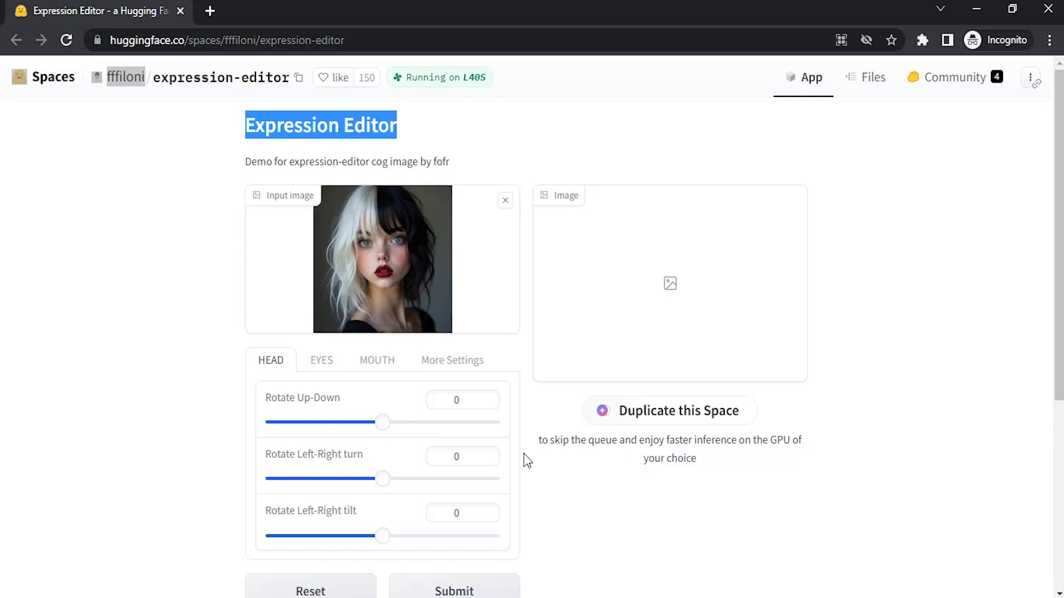
left_click(404, 138)
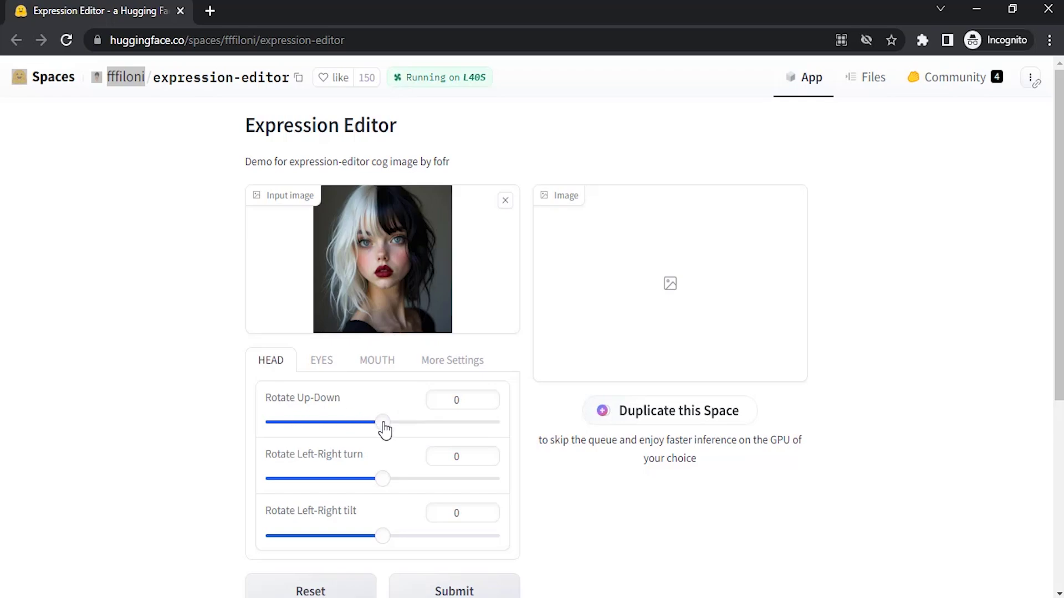
Swing the head up-down from 12.4 to negative, turn it -14.1 then 10.9, and tilt it -11.9 then 7.4
left_click_drag(385, 429, 450, 431)
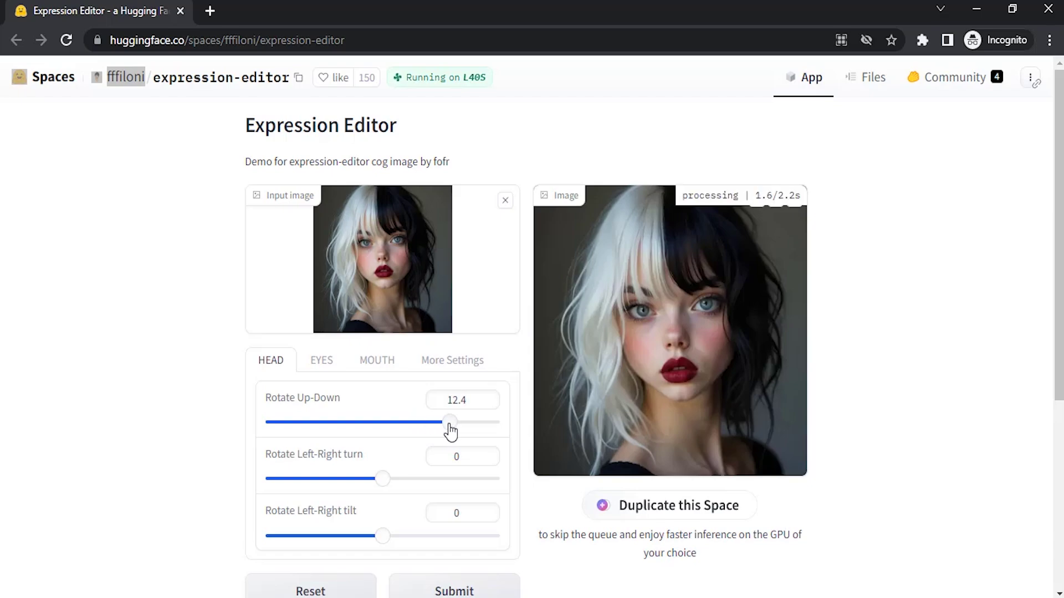
mouse_move(451, 431)
left_mouse_down()
mouse_move(333, 446)
mouse_move(302, 437)
left_mouse_up()
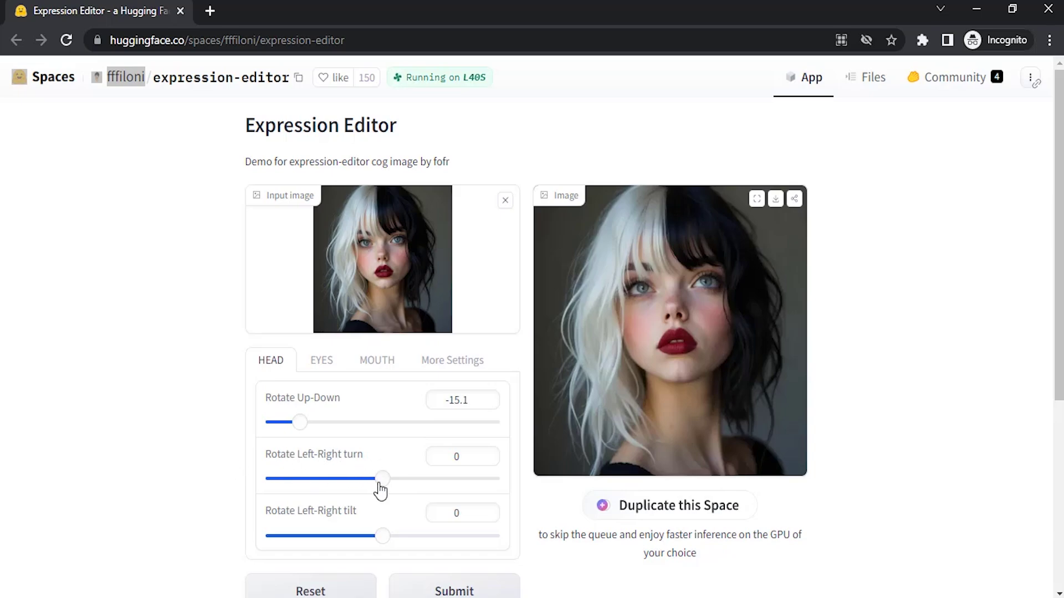
left_click_drag(384, 487, 306, 488)
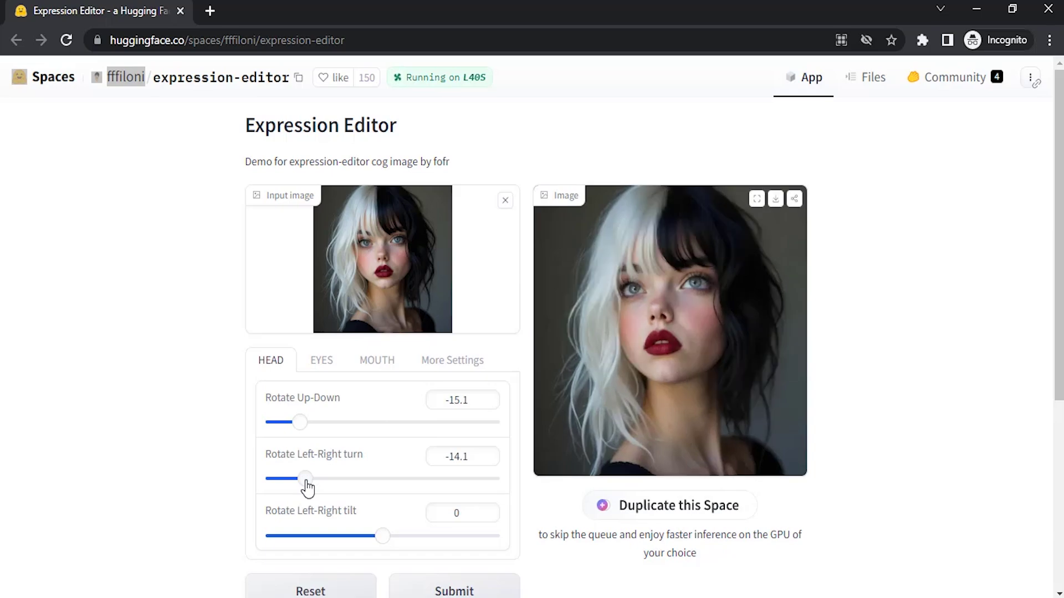
left_click_drag(307, 486, 426, 485)
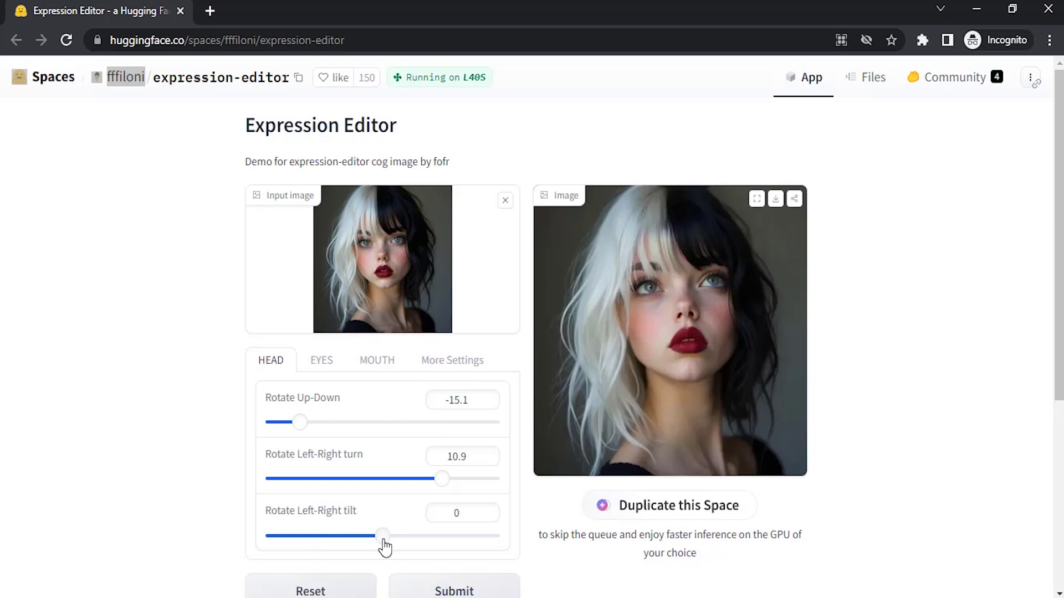
left_click_drag(383, 540, 320, 541)
left_click_drag(321, 538, 424, 536)
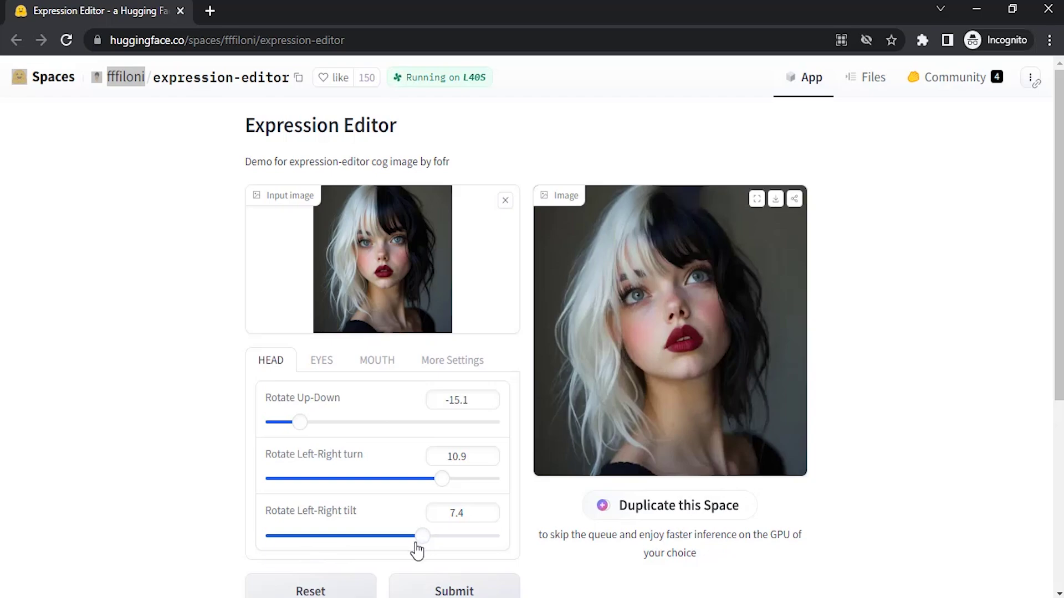
scroll(320, 528, "down", 1)
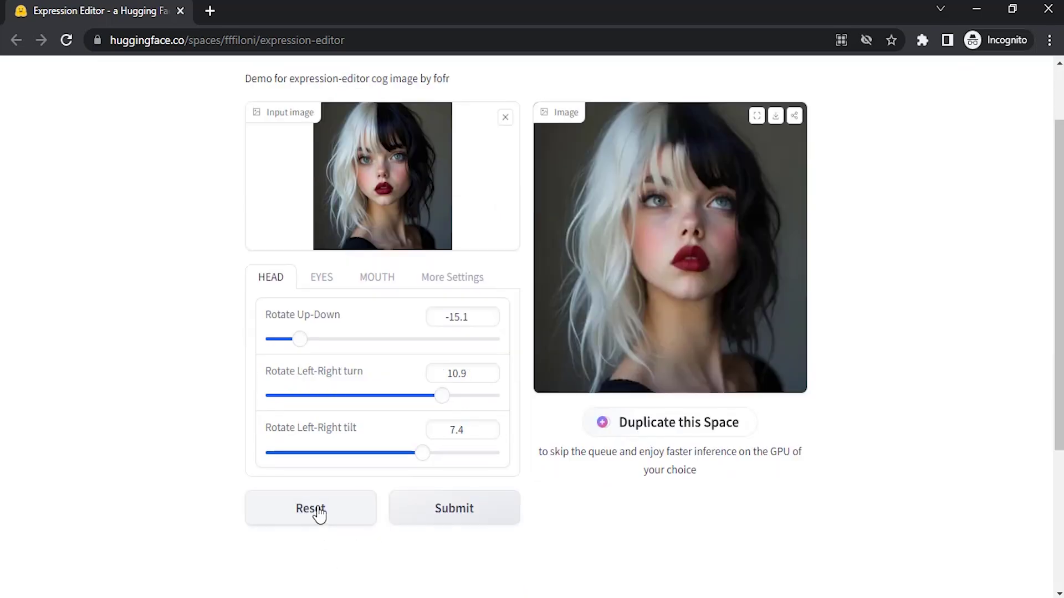
Zero the head rotations and raise the eyebrows to their maximum of 15
left_click(323, 512)
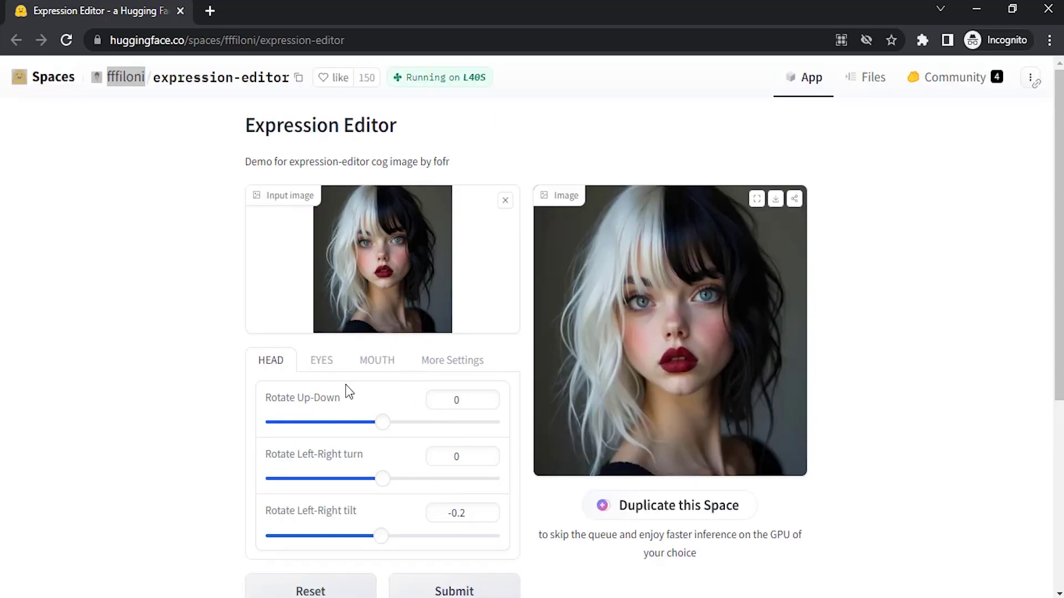
left_click(330, 368)
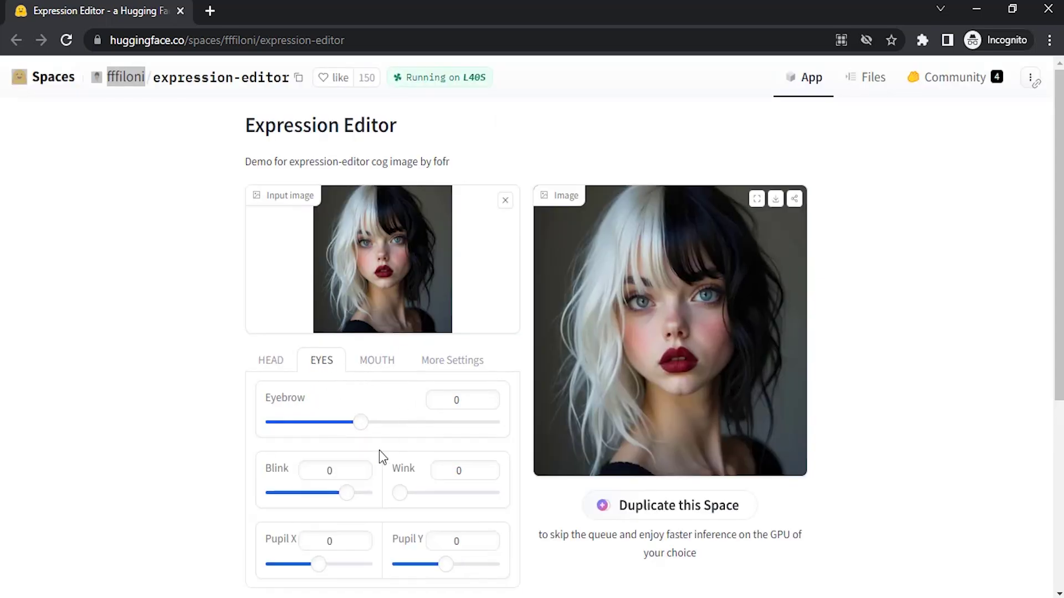
scroll(400, 381, "down", 1)
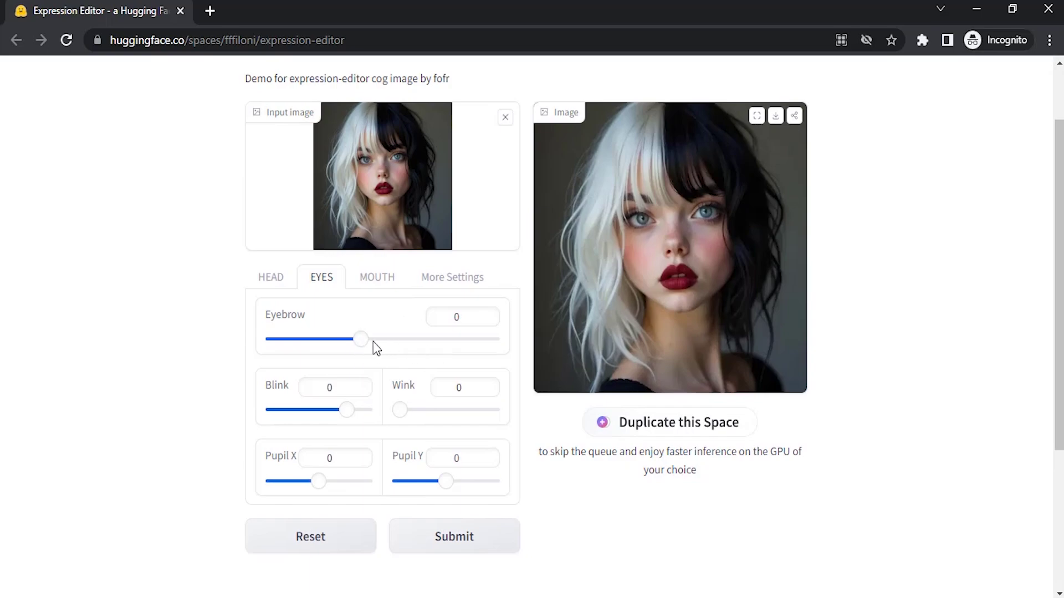
left_click(422, 340)
key("End")
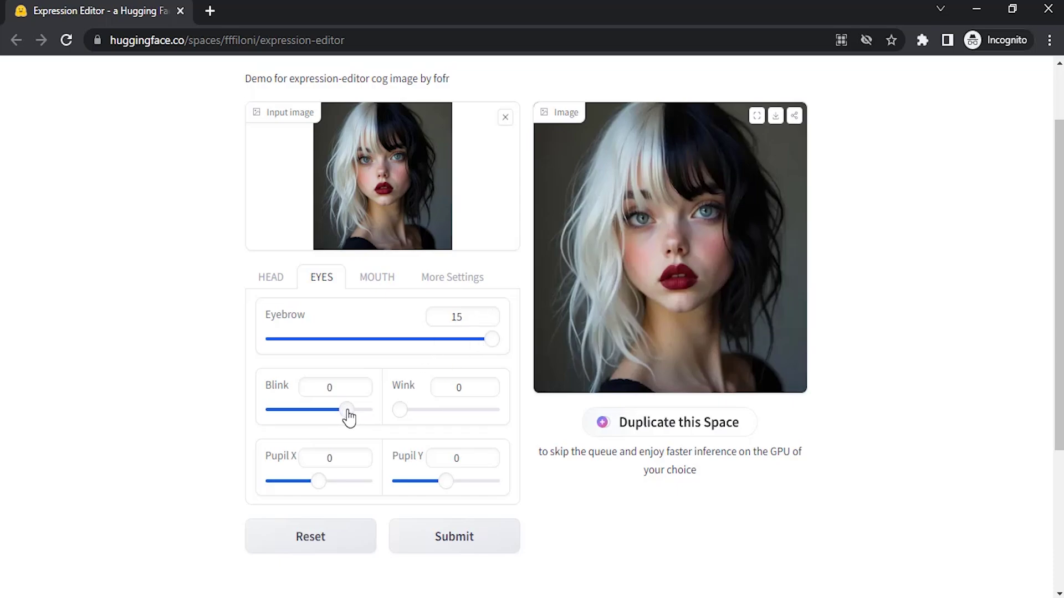
Close the eyes with Blink at -20, then reopen them through -12.9 to -3.1
left_click_drag(347, 416, 219, 415)
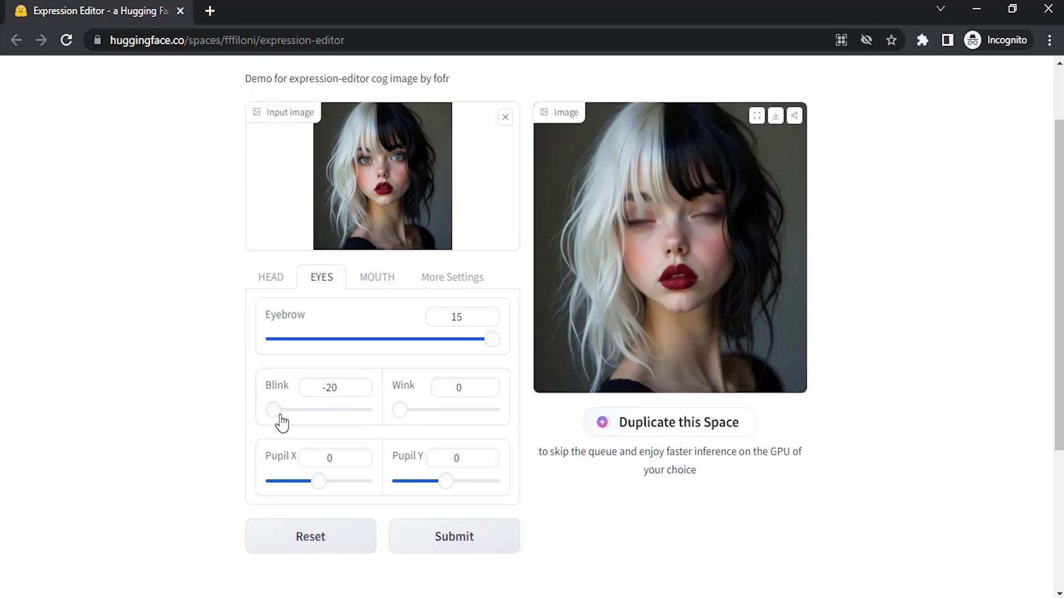
left_click_drag(274, 411, 299, 410)
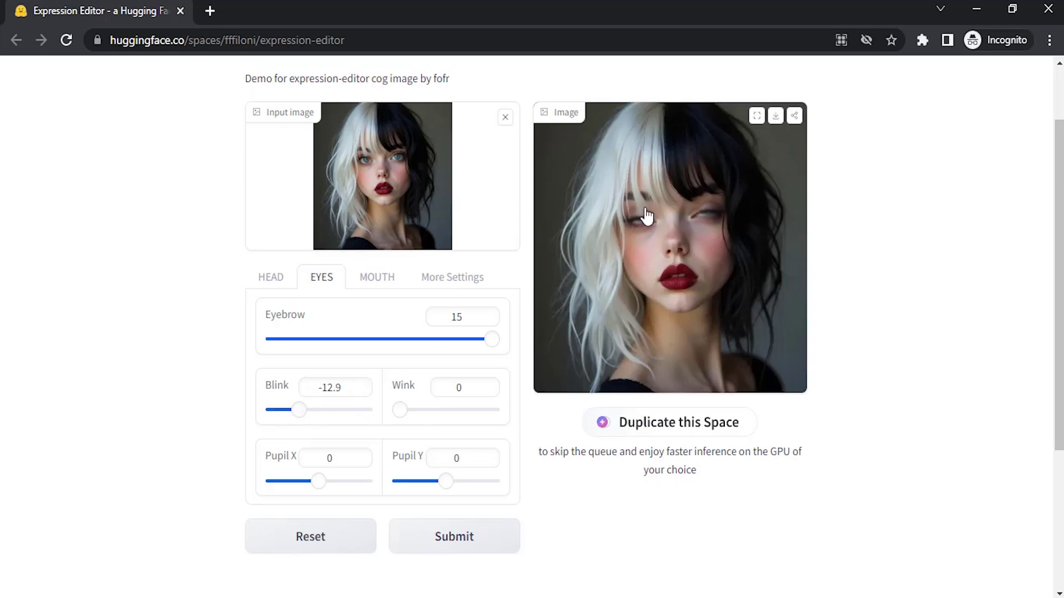
left_click_drag(303, 417, 391, 415)
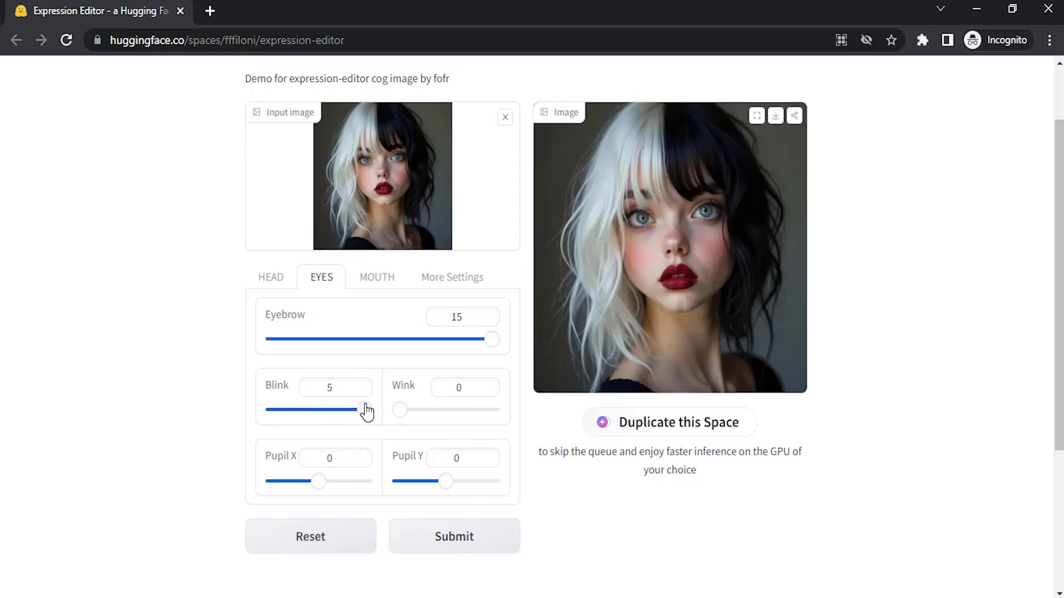
Step the Blink amount up to 5
double_click(329, 388)
type("0")
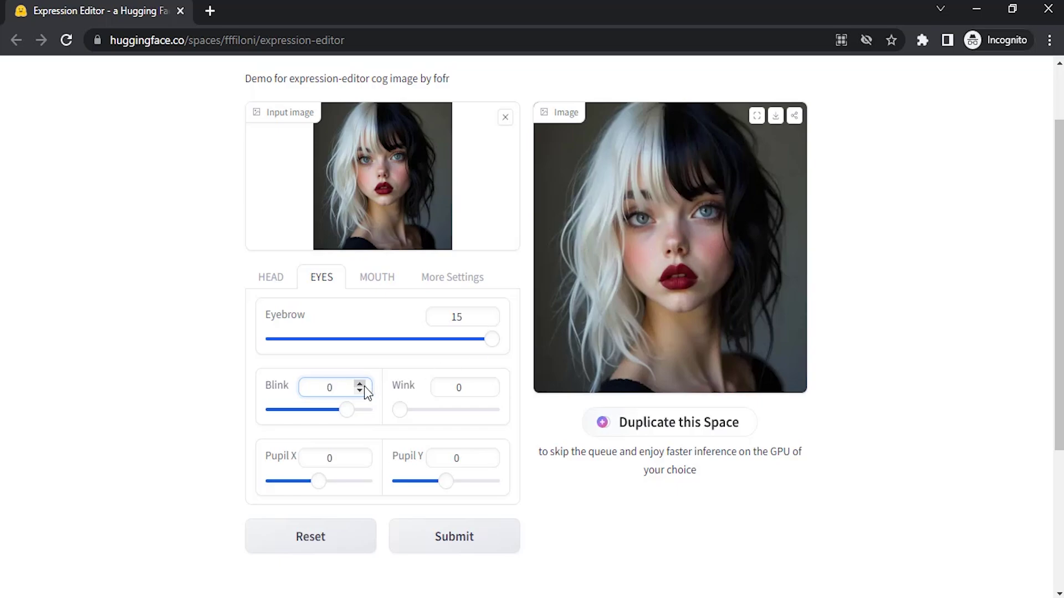
left_click(360, 384)
left_click(360, 385)
left_click(360, 384)
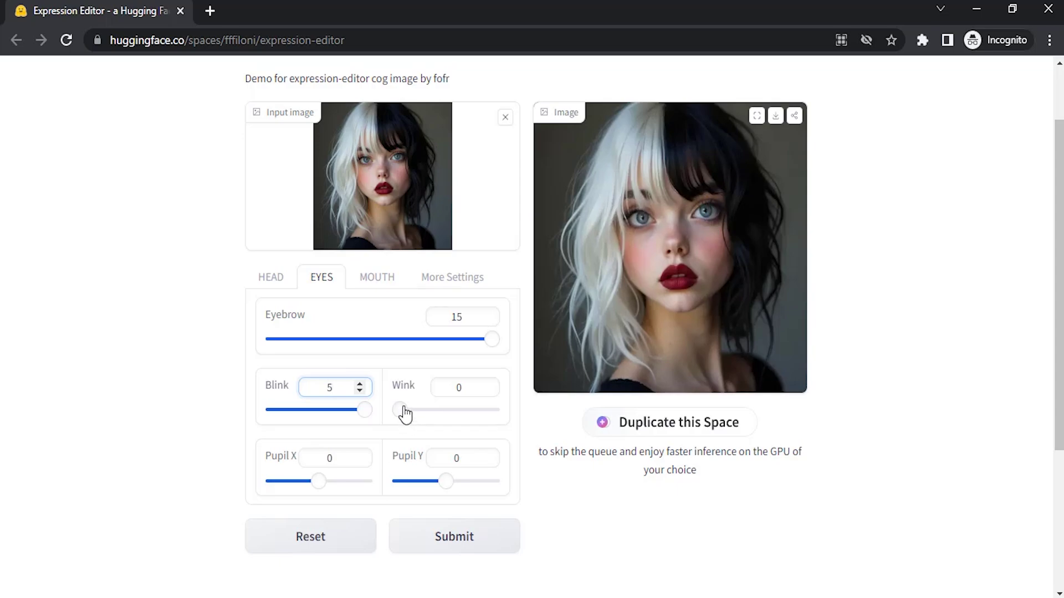
Push Wink to 25 to close one eye, then step Blink back to 0
left_click_drag(405, 412, 449, 415)
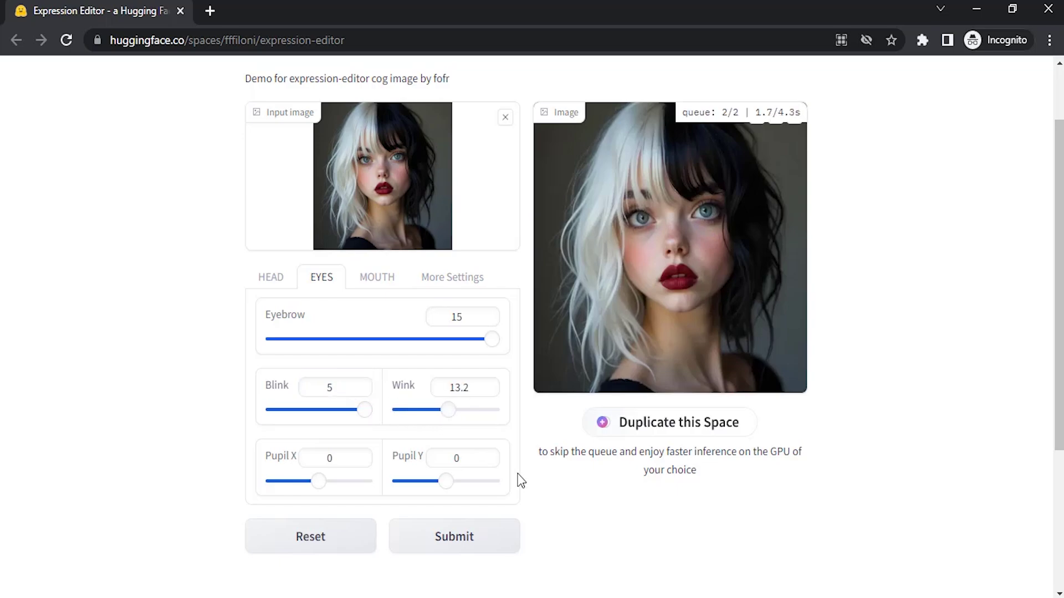
left_click_drag(445, 415, 492, 410)
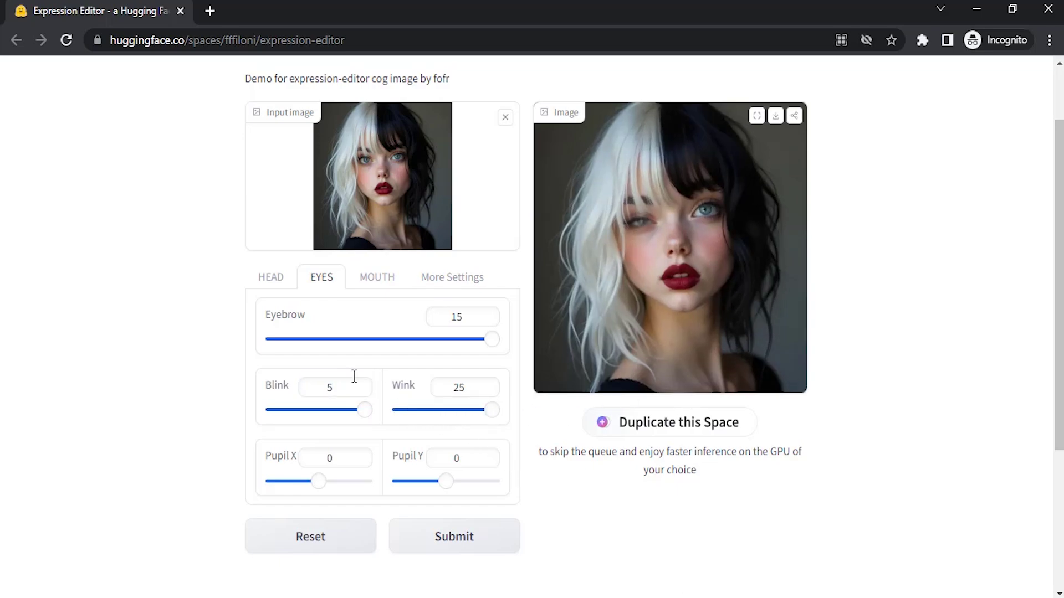
mouse_move(334, 388)
left_click(359, 392)
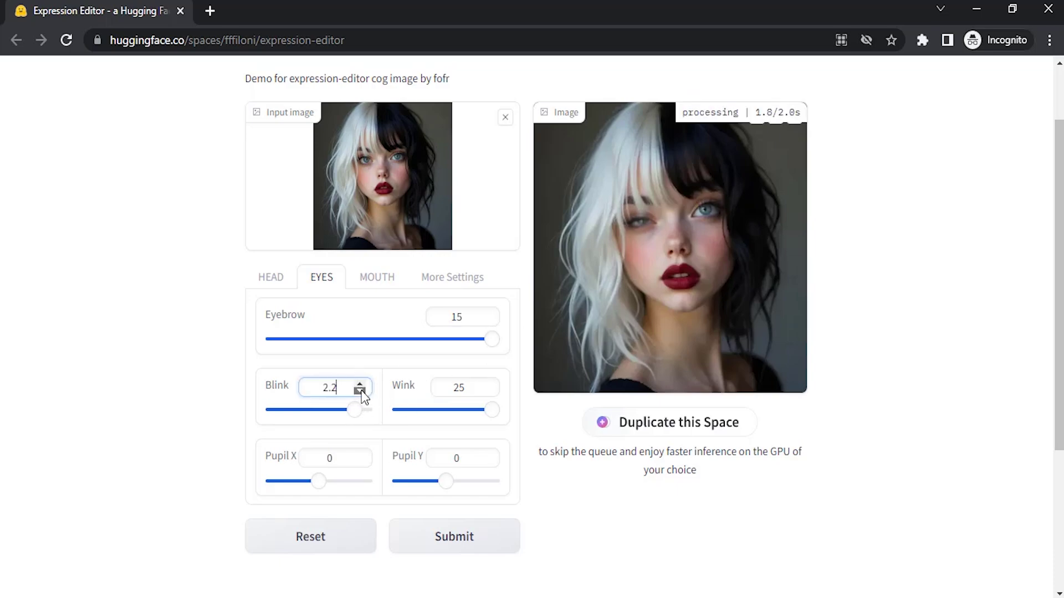
left_click(360, 391)
left_click(360, 391)
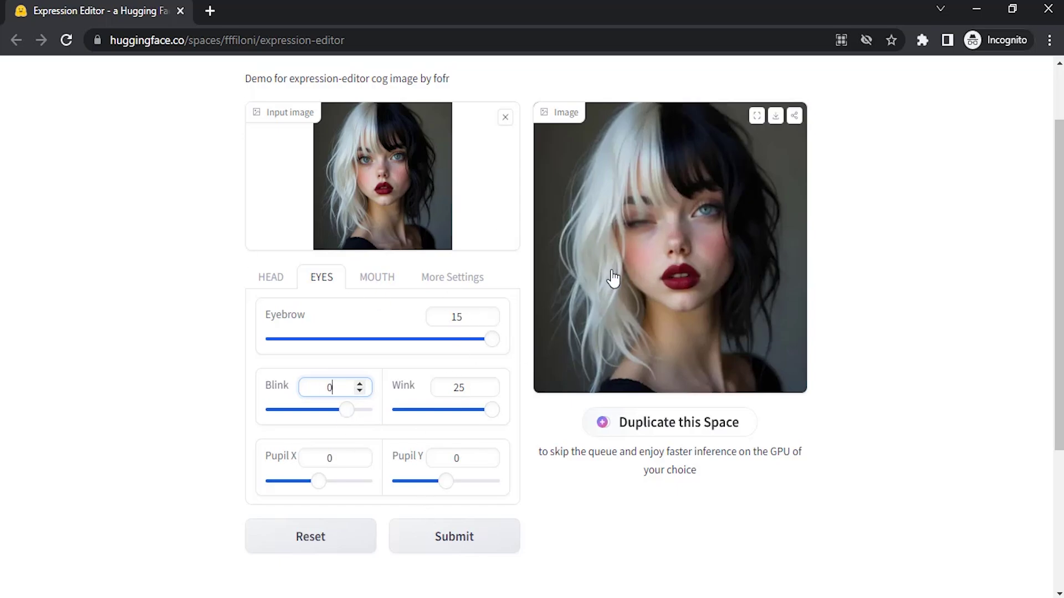
scroll(612, 280, "up", 1)
scroll(612, 280, "down", 1)
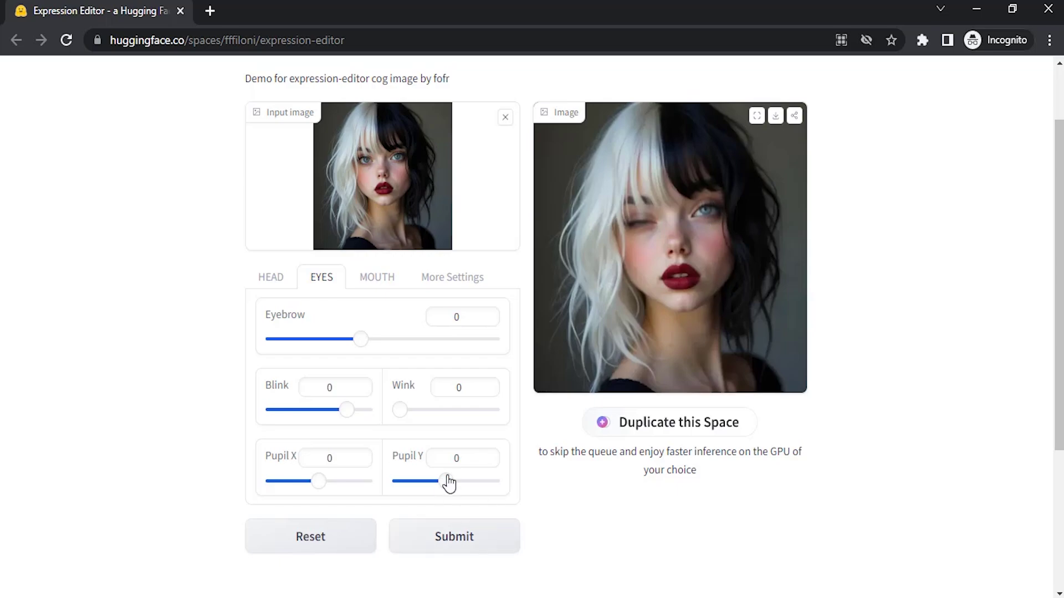
Move the pupils vertically to 15 and -15, then horizontally to -15 and 15
left_click_drag(446, 480, 510, 480)
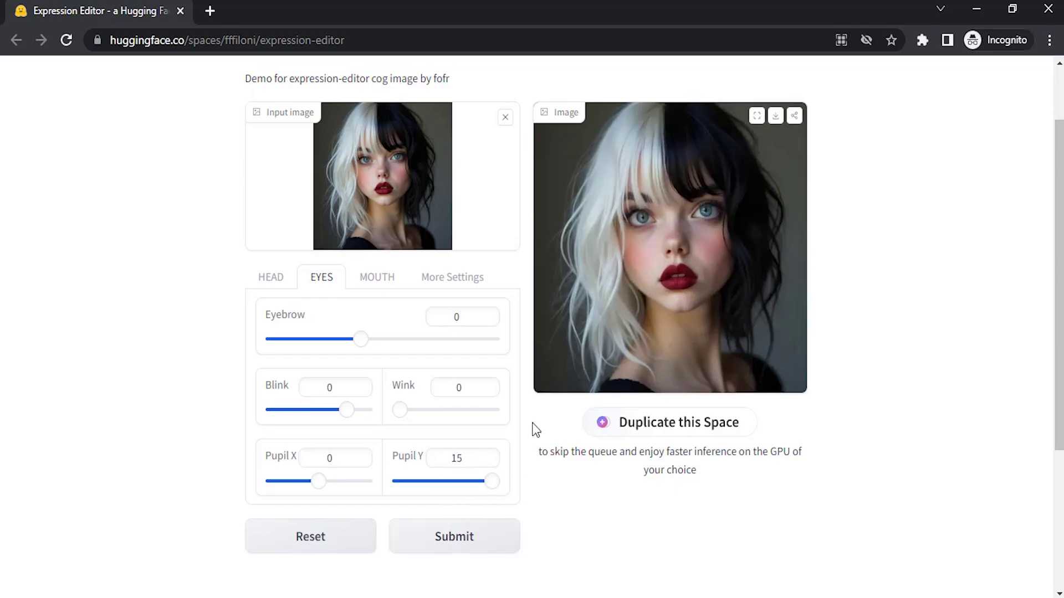
left_click_drag(490, 481, 344, 487)
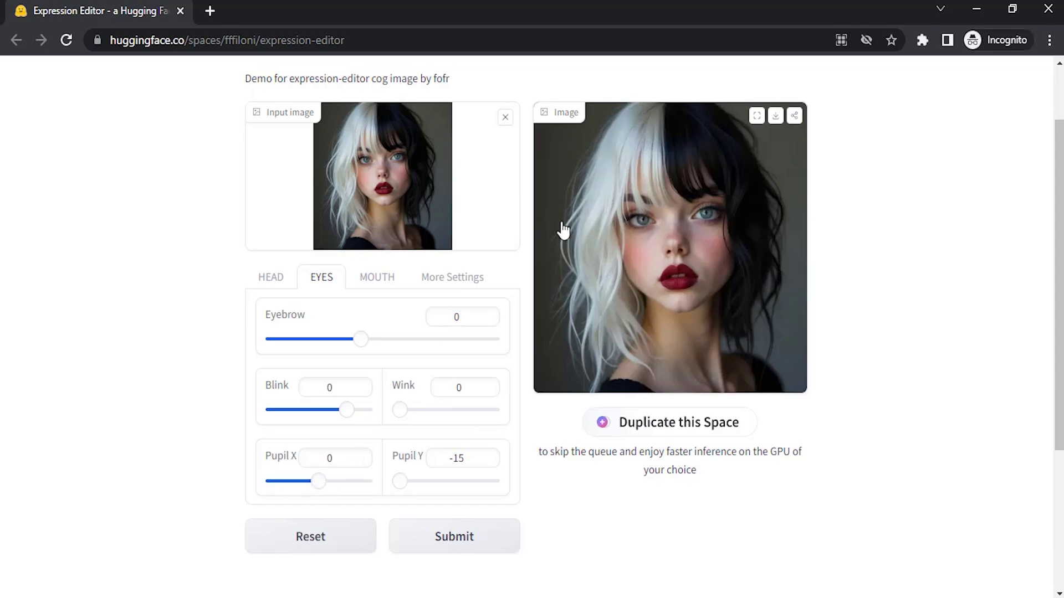
left_click_drag(318, 481, 158, 481)
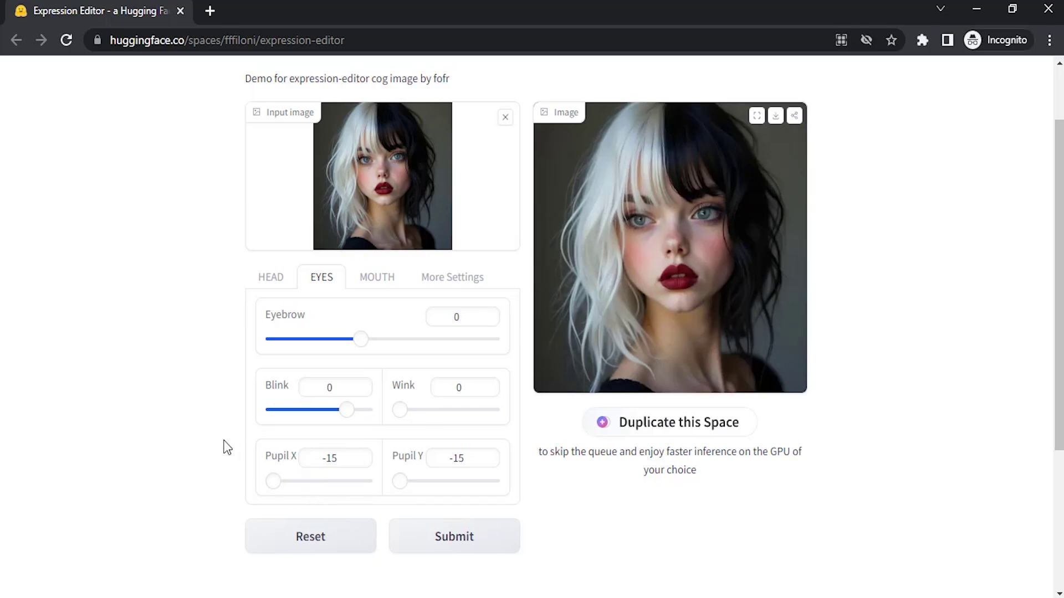
left_click_drag(264, 488, 473, 491)
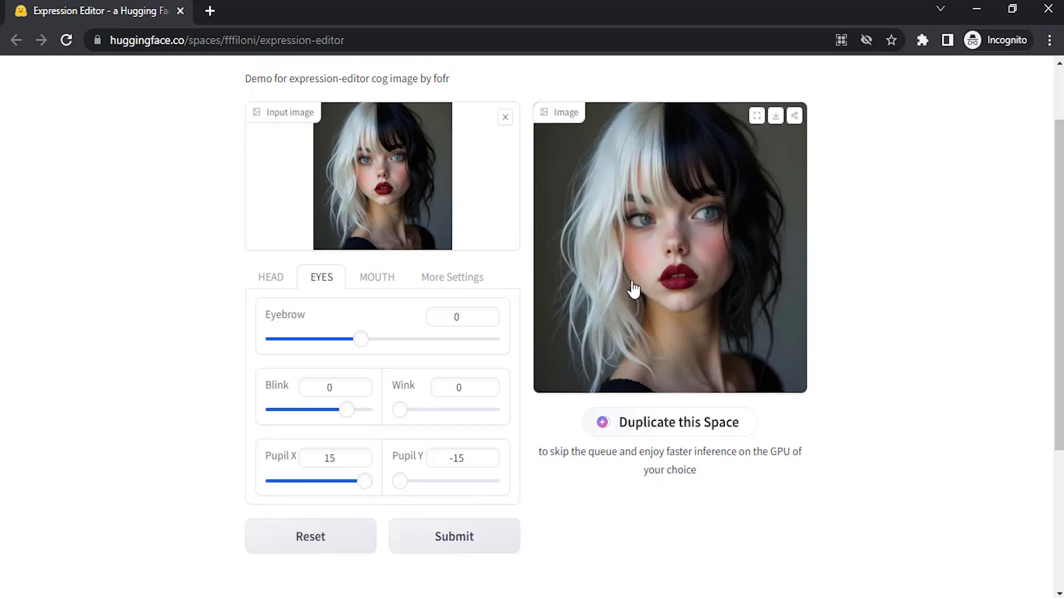
left_click(370, 278)
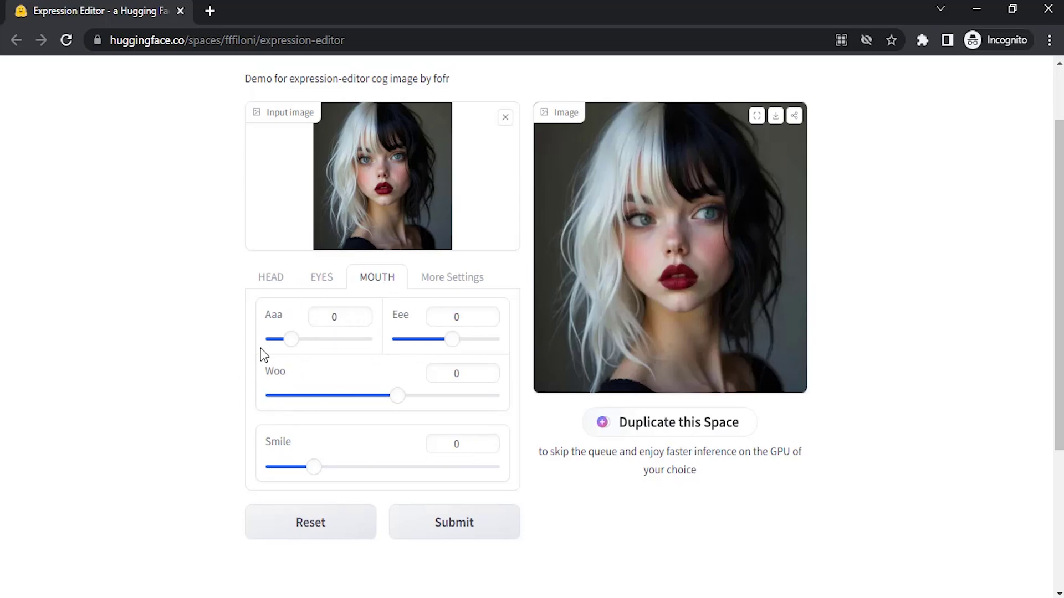
Shape the mouth with Aaa 120 then 54, Eee 15 then -2.1, and Woo 15
left_click_drag(291, 341, 366, 341)
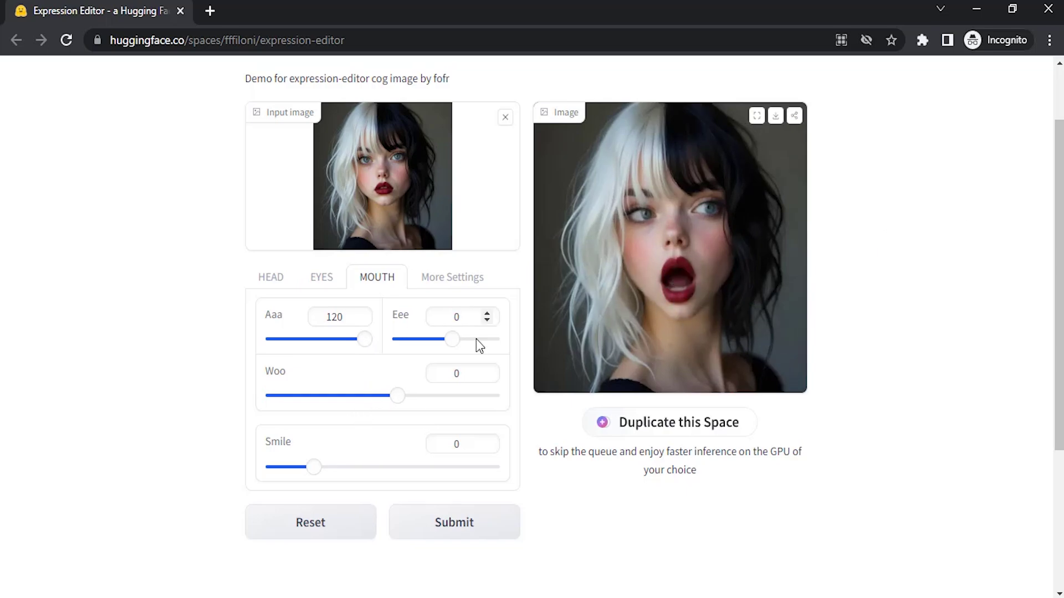
left_click_drag(453, 341, 495, 340)
left_click_drag(364, 340, 323, 341)
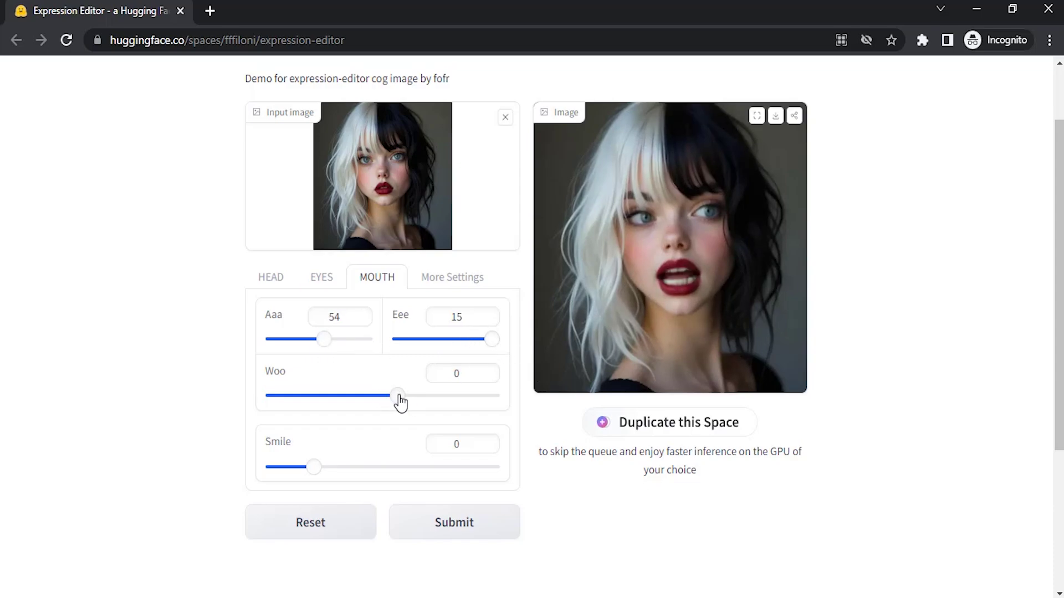
left_click_drag(398, 399, 496, 404)
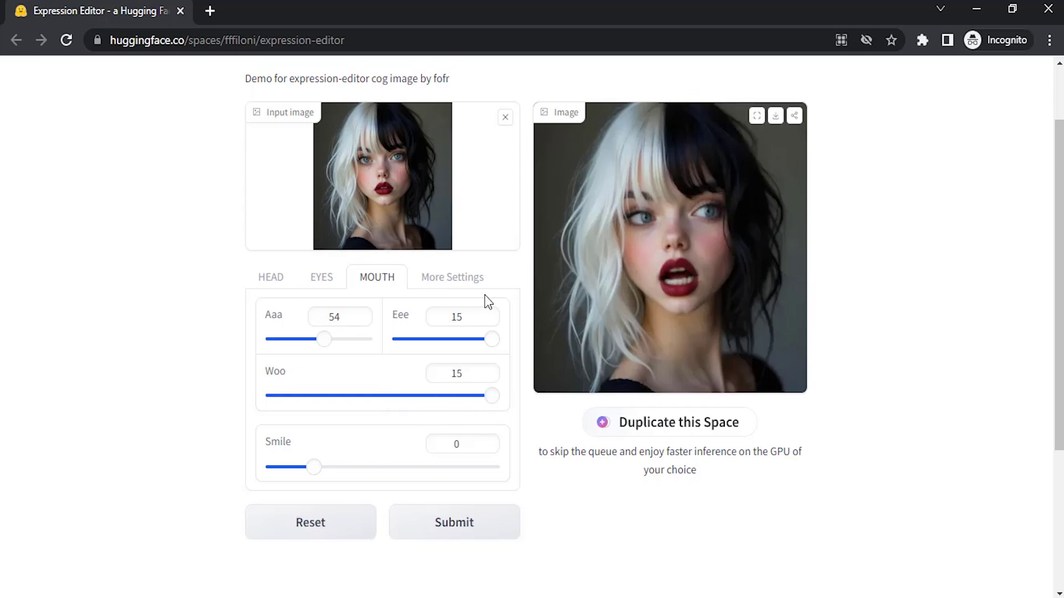
left_click_drag(491, 341, 450, 341)
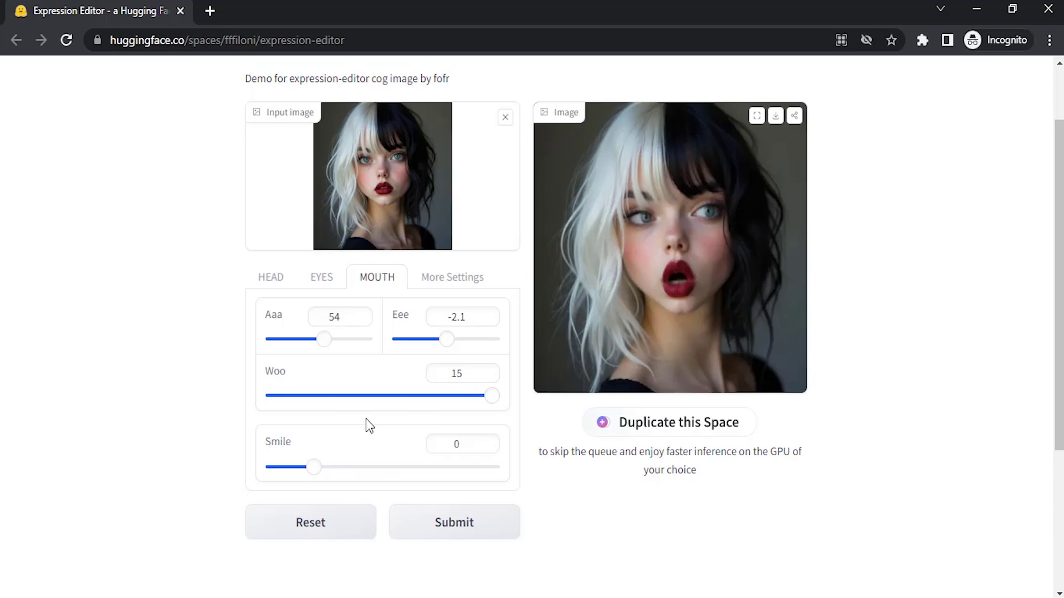
Zero the mouth sliders, then set Smile to 1.3, drop it to -0.3, and return it to 1.3
left_click(323, 530)
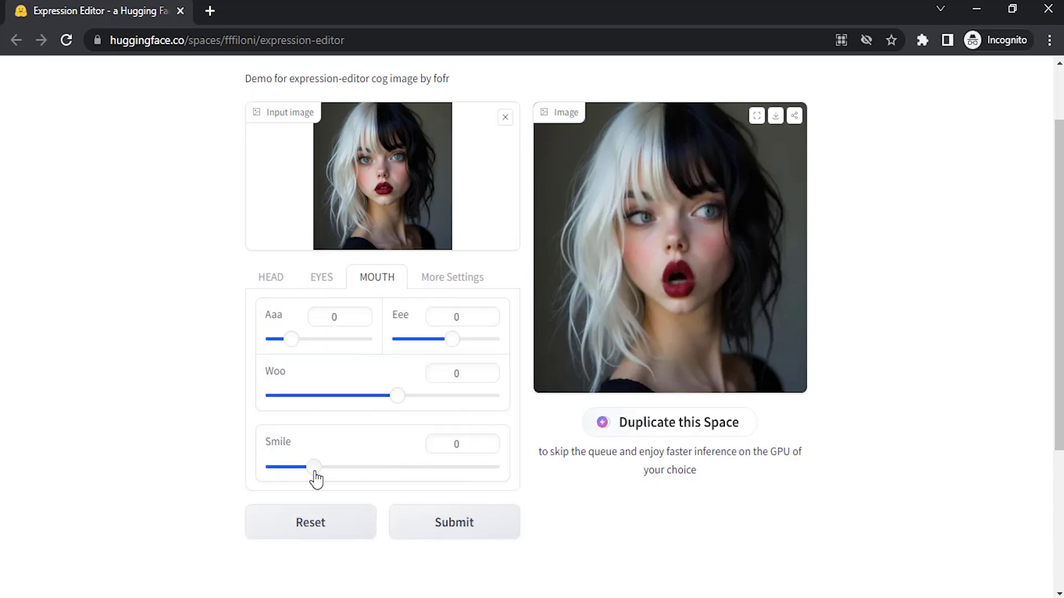
left_click_drag(313, 468, 515, 468)
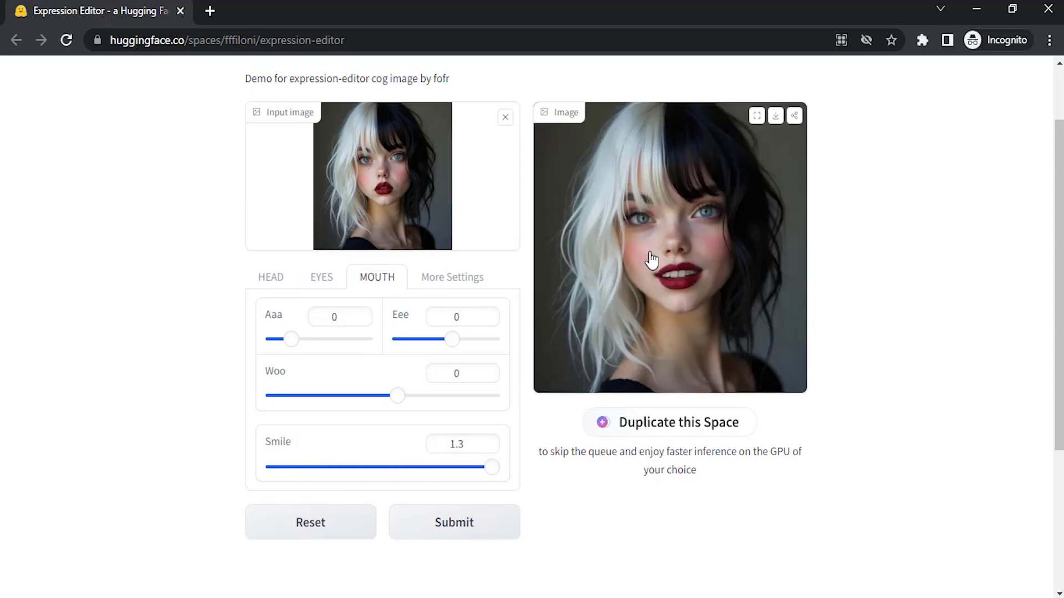
left_click_drag(487, 472, 74, 527)
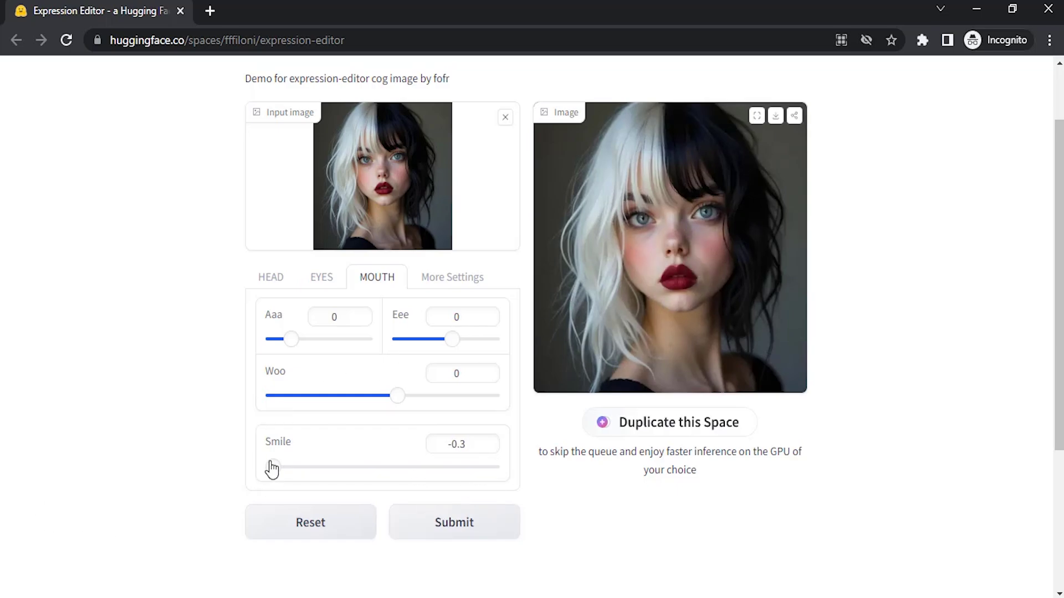
left_click_drag(272, 467, 765, 468)
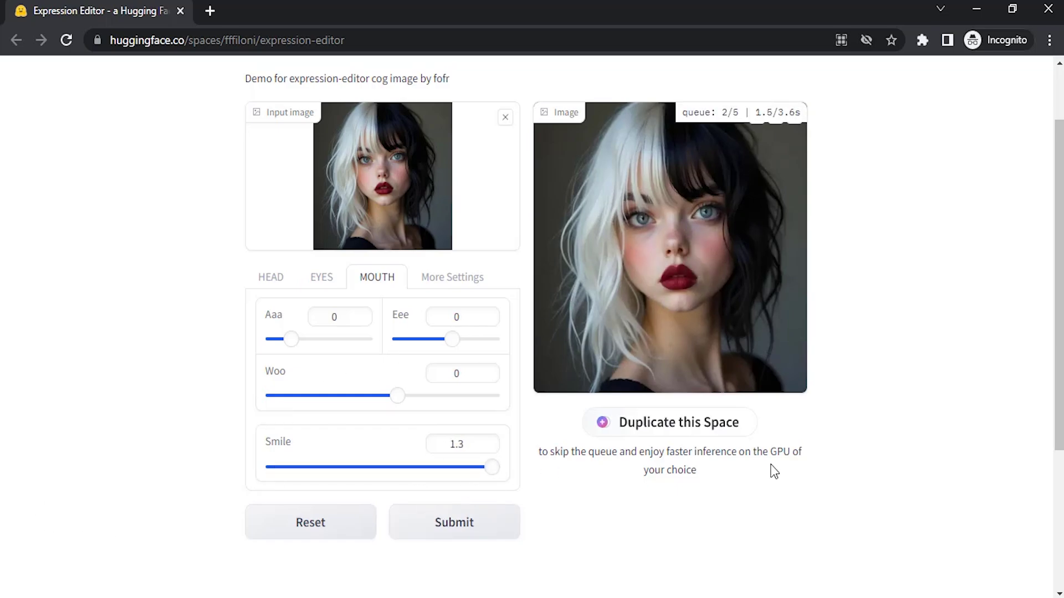
scroll(575, 405, "up", 2)
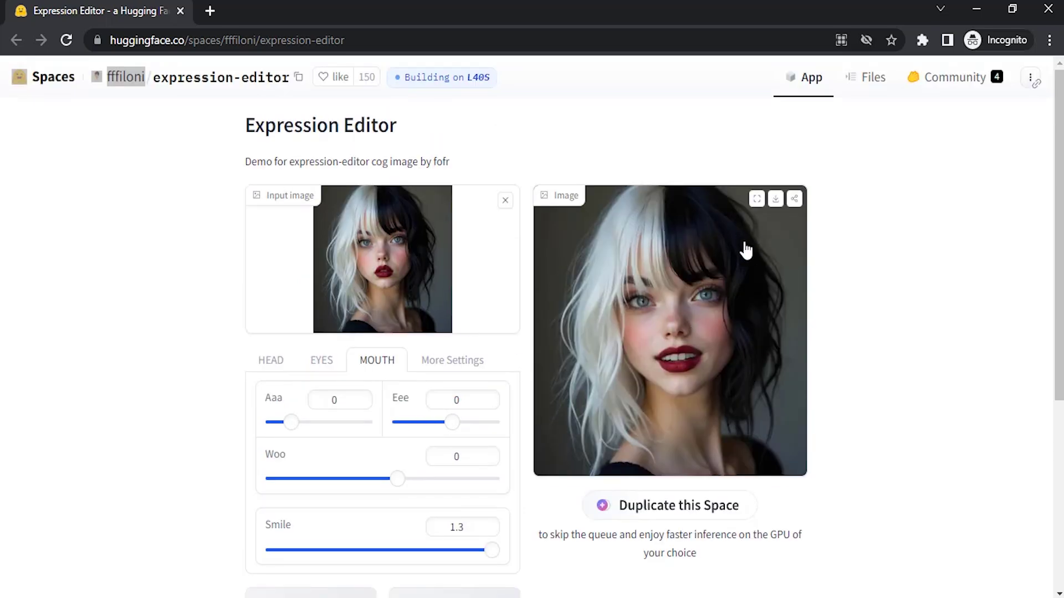
scroll(735, 258, "down", 3)
scroll(729, 299, "up", 3)
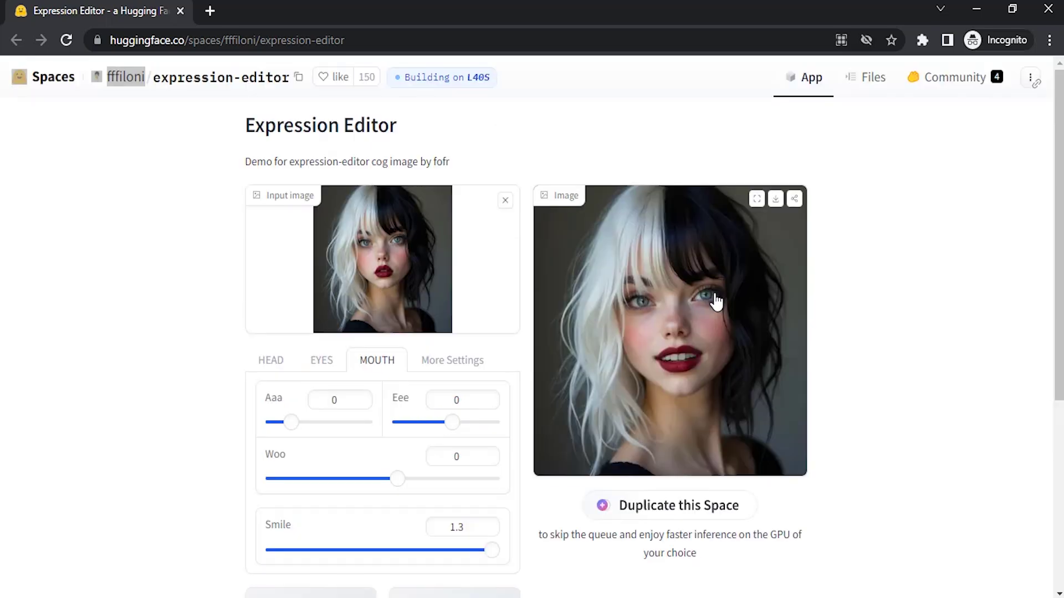